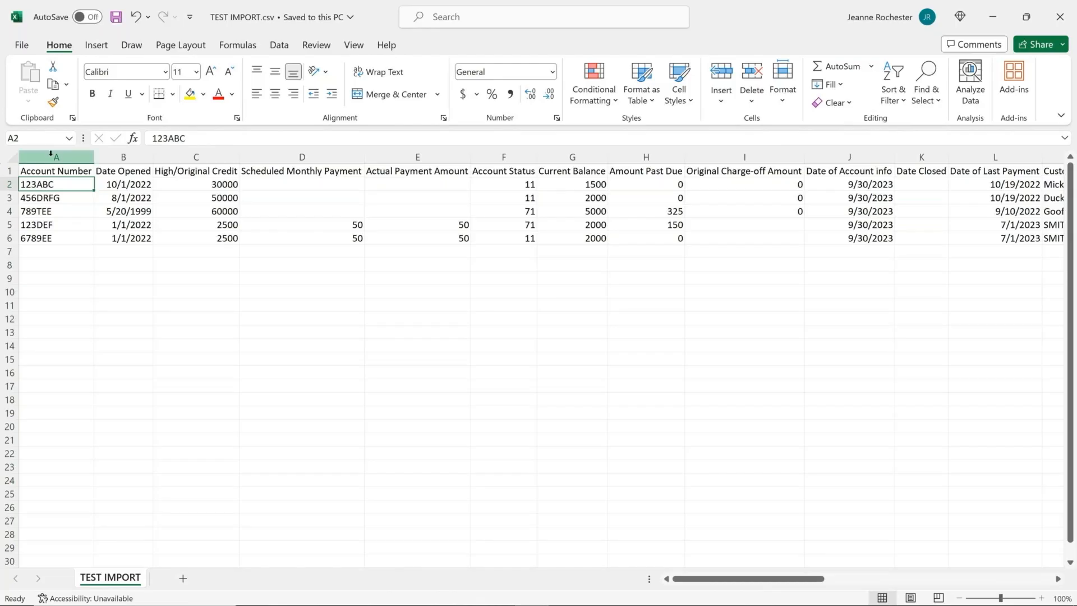
Step: Examine the column headers of the TEST IMPORT sheet one by one, from Account Number past Customer ZIP
{"action": "left_click", "coordinate": [50, 152]}
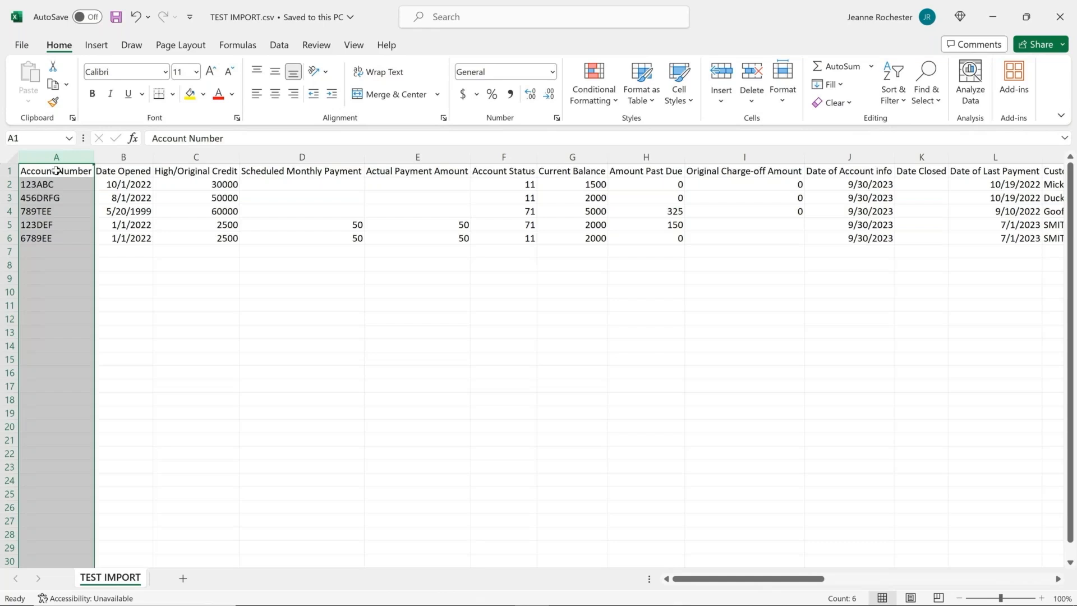
{"action": "left_click", "coordinate": [56, 171]}
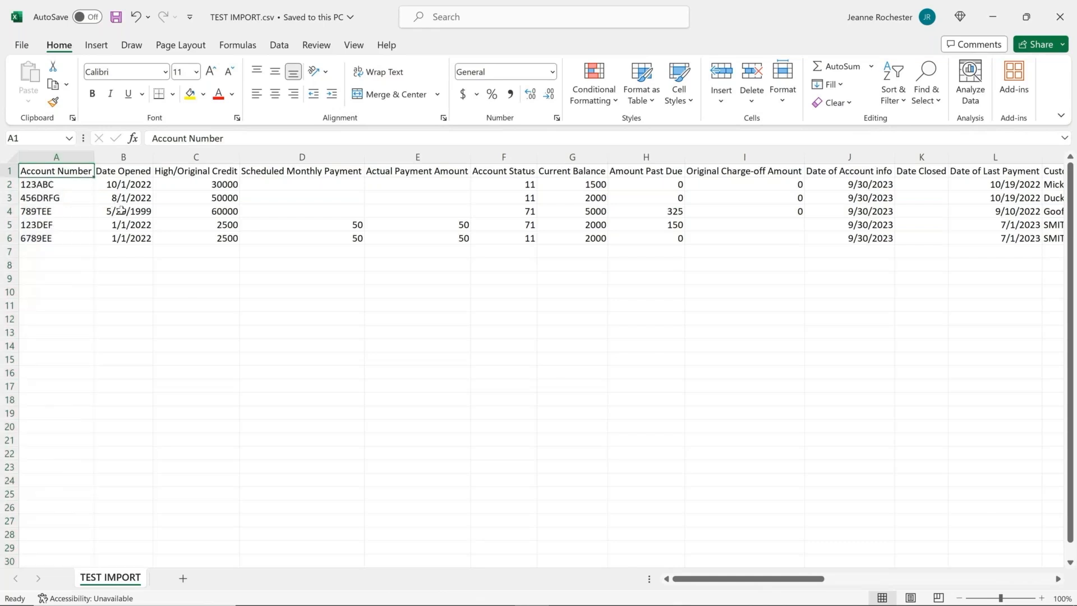
{"action": "key", "text": "Right"}
{"action": "key", "text": "Right"}
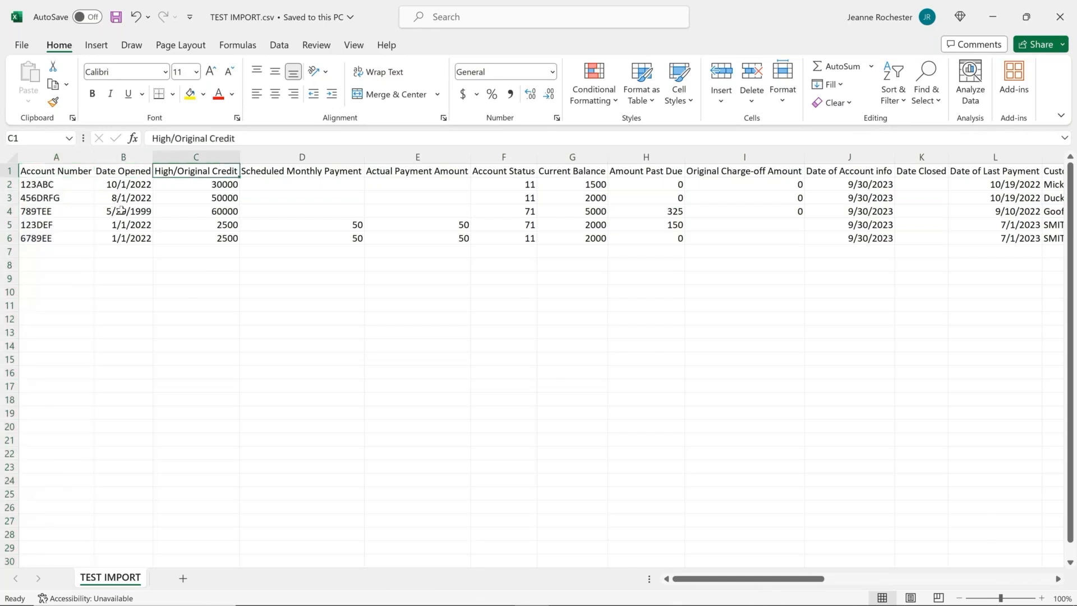
{"action": "key", "text": "Right"}
{"action": "key", "text": "Right"}
{"action": "key", "text": "Right"}
{"action": "key", "text": "Right"}
{"action": "key", "text": "Right"}
{"action": "key", "text": "Right"}
{"action": "key", "text": "Right"}
{"action": "key", "text": "Right"}
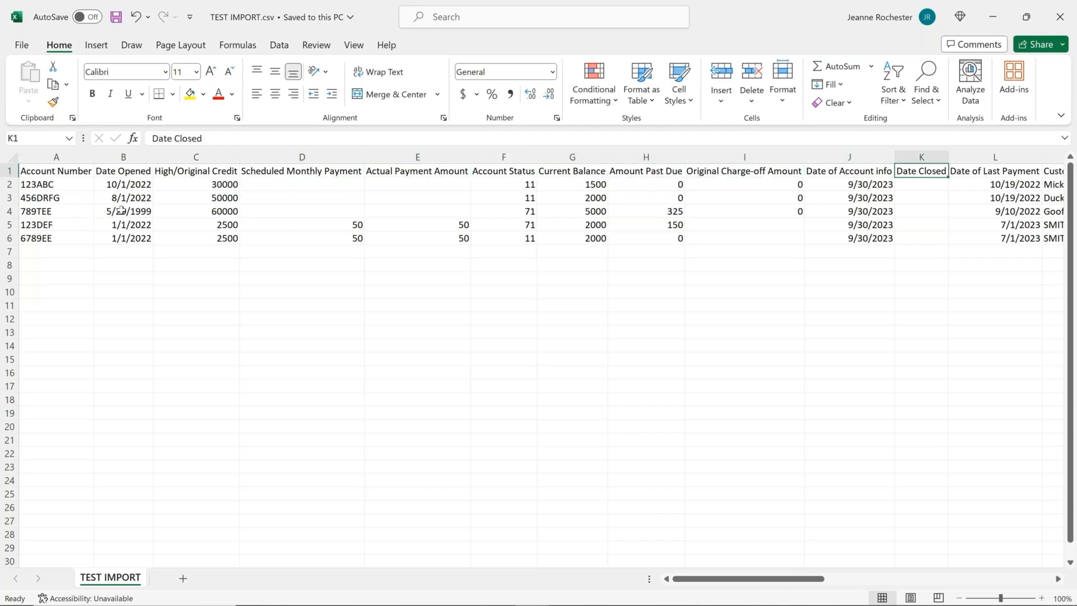
{"action": "key", "text": "Right"}
{"action": "key", "text": "Right"}
{"action": "key", "text": "Right"}
{"action": "key", "text": "Right"}
{"action": "key", "text": "Right"}
{"action": "key", "text": "Right"}
{"action": "key", "text": "Right"}
{"action": "key", "text": "Right"}
{"action": "key", "text": "Right"}
{"action": "key", "text": "Right"}
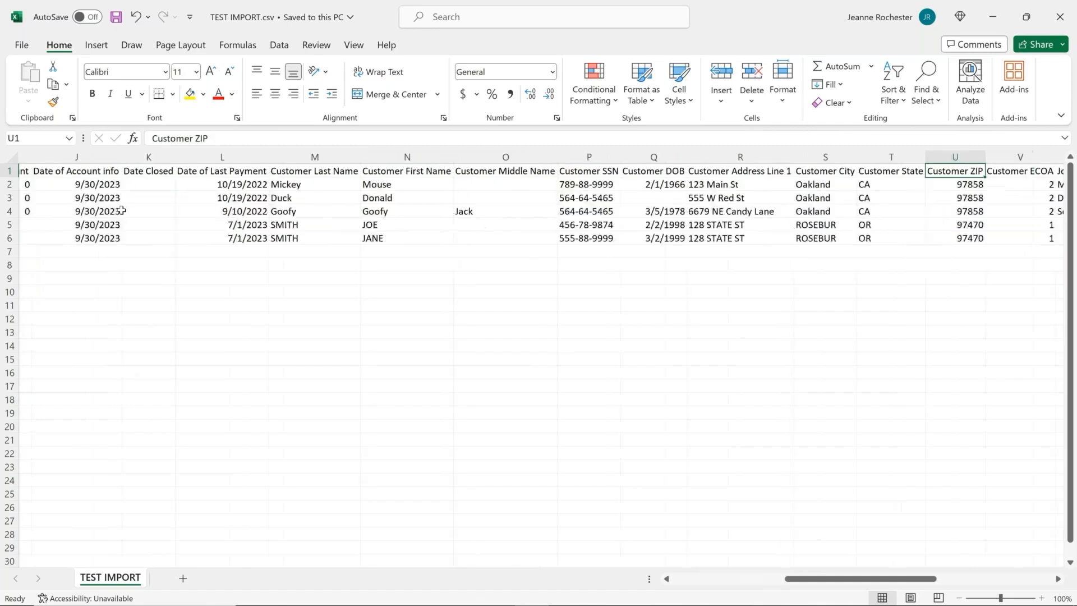
{"action": "key", "text": "Right"}
{"action": "key", "text": "Right"}
{"action": "key", "text": "Right"}
{"action": "key", "text": "Right"}
{"action": "key", "text": "Right"}
{"action": "key", "text": "Right"}
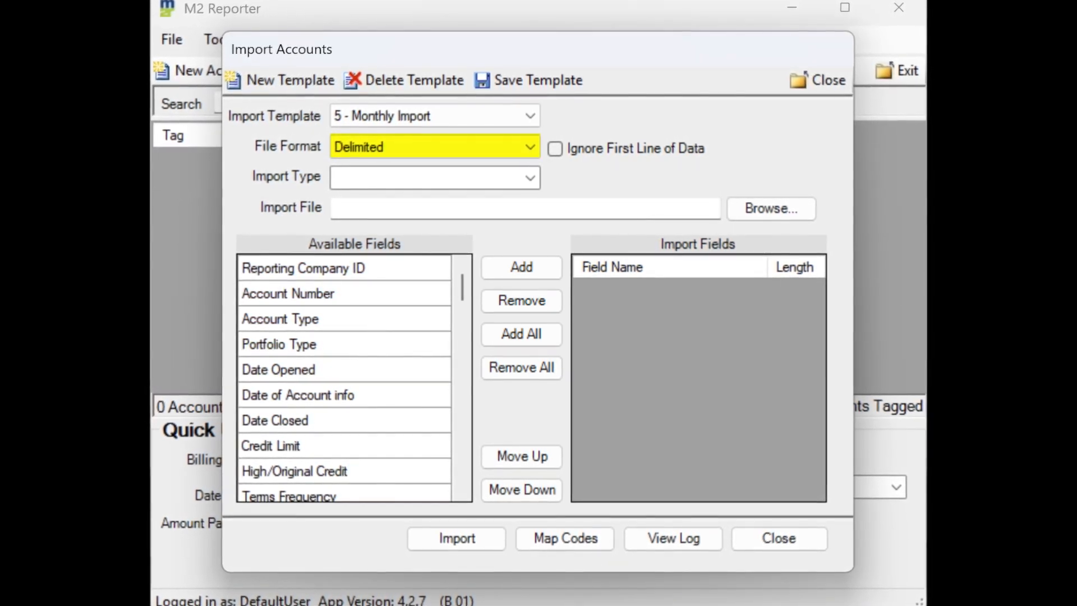
Step: In M2 Reporter, ignore the first line of data and add Account Number, Date Opened and High/Original Credit to the Monthly Import template's import fields
{"action": "left_click", "coordinate": [555, 148]}
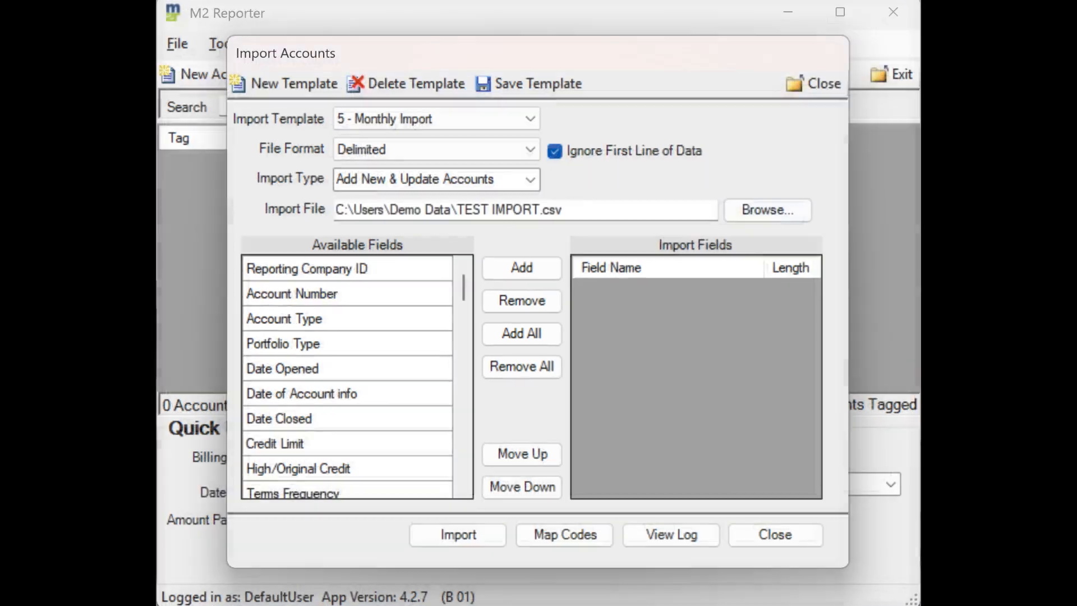
{"action": "left_click", "coordinate": [347, 294]}
{"action": "left_click", "coordinate": [522, 267]}
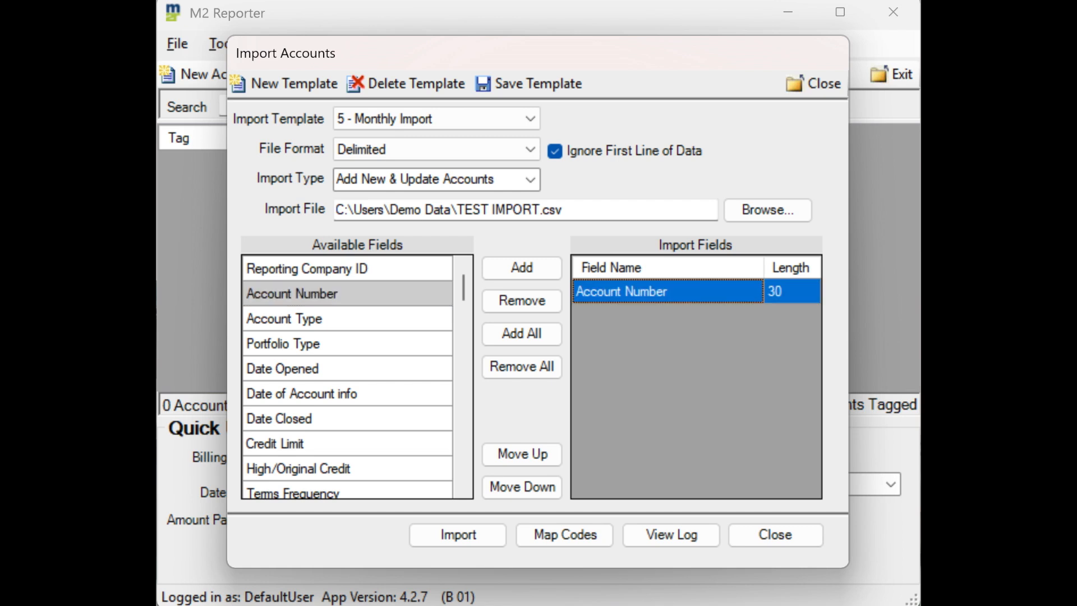
{"action": "left_click", "coordinate": [347, 369]}
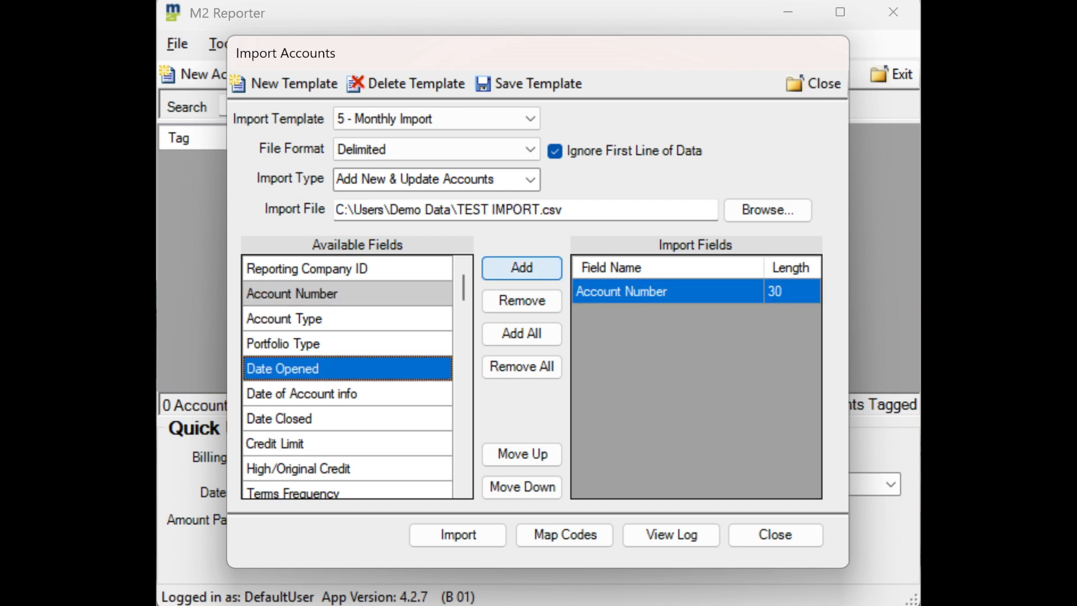
{"action": "left_click", "coordinate": [522, 267]}
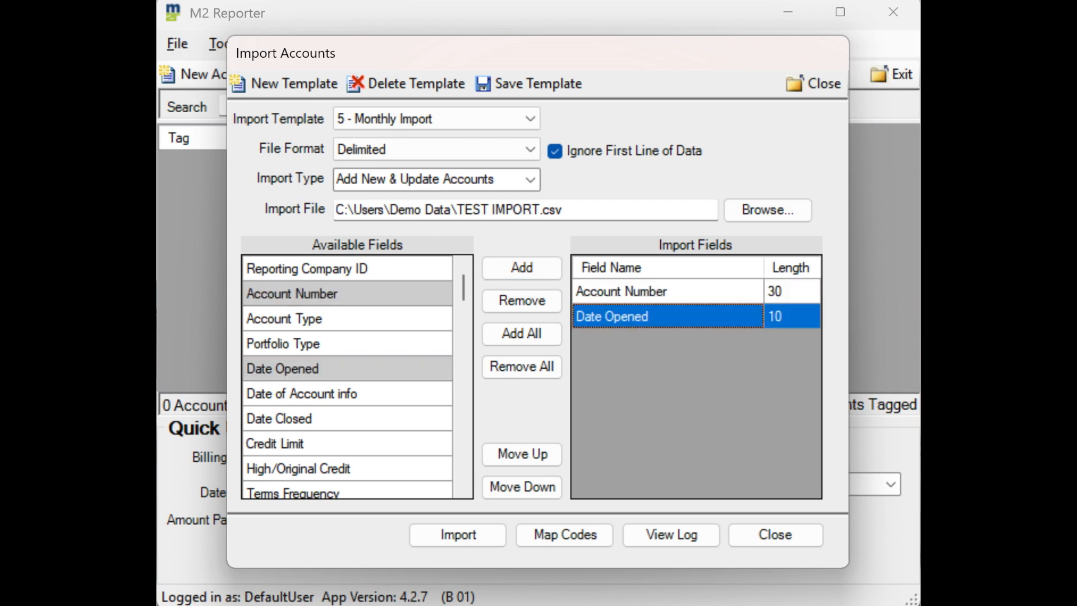
{"action": "left_click", "coordinate": [347, 469]}
{"action": "left_click", "coordinate": [521, 268]}
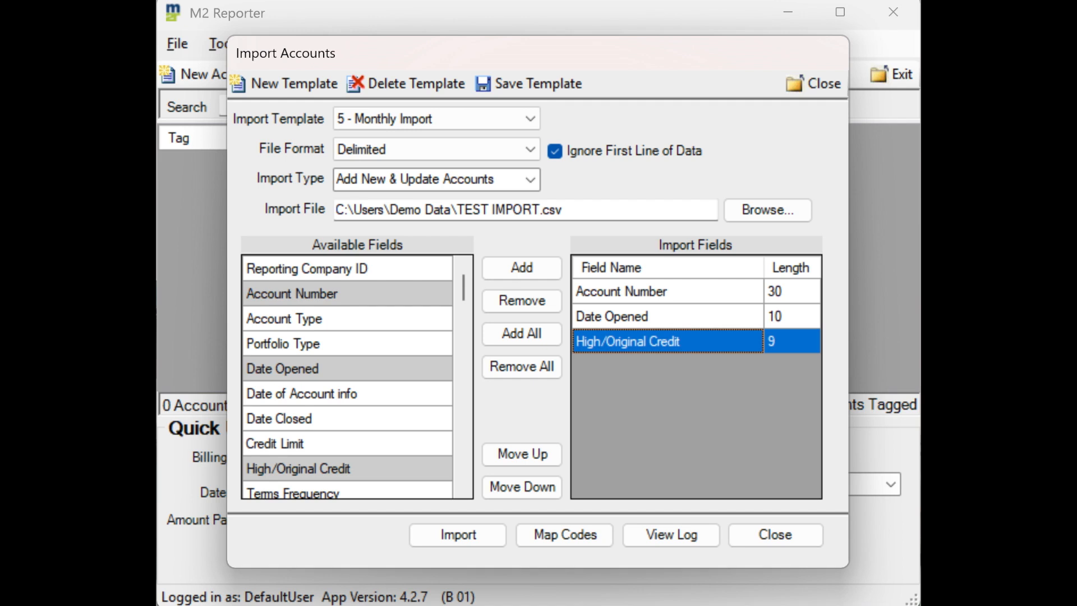
Step: Add Scheduled Monthly Payment, Actual Payment Amount and Account Status to the import fields, in that order
{"action": "scroll", "coordinate": [348, 468], "scroll_direction": "down", "scroll_amount": 1}
{"action": "left_click", "coordinate": [347, 468]}
{"action": "left_click", "coordinate": [522, 267]}
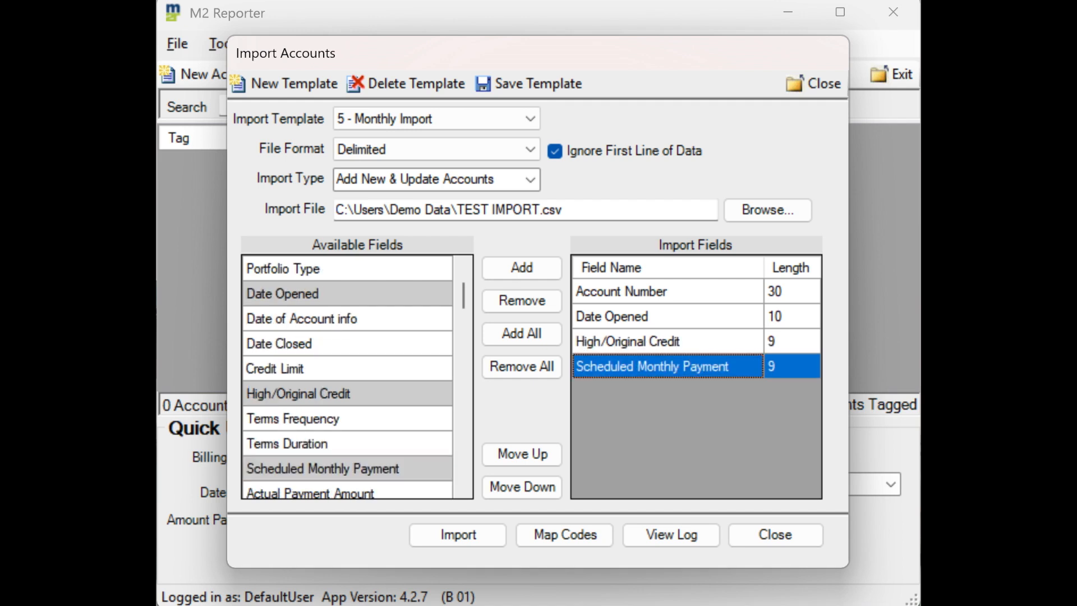
{"action": "left_click", "coordinate": [347, 492]}
{"action": "left_click", "coordinate": [522, 268]}
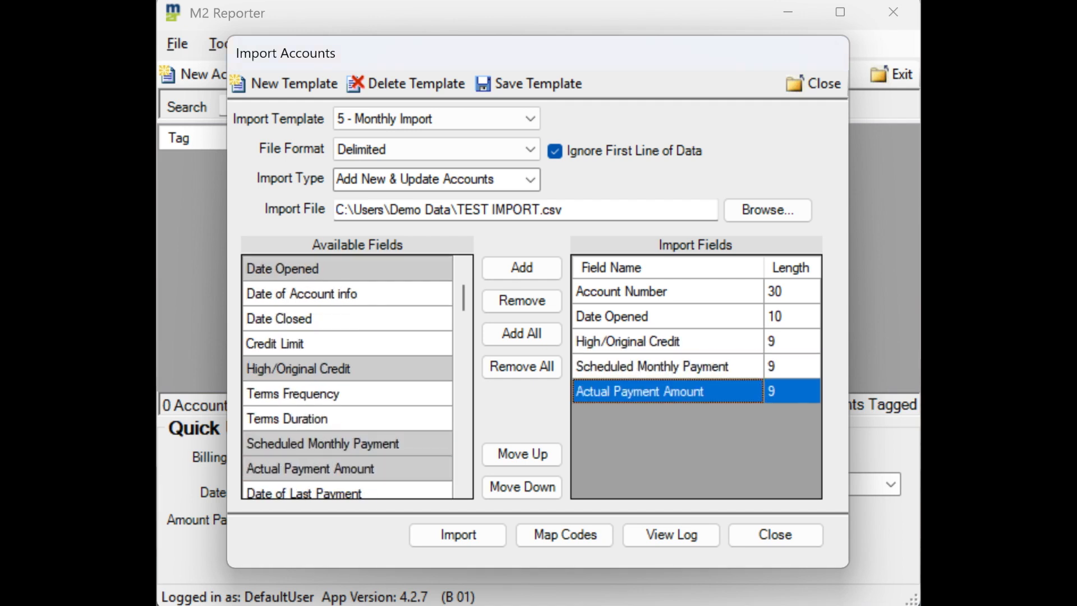
{"action": "scroll", "coordinate": [347, 444], "scroll_direction": "down", "scroll_amount": 1}
{"action": "left_click", "coordinate": [347, 444]}
{"action": "left_click", "coordinate": [521, 268]}
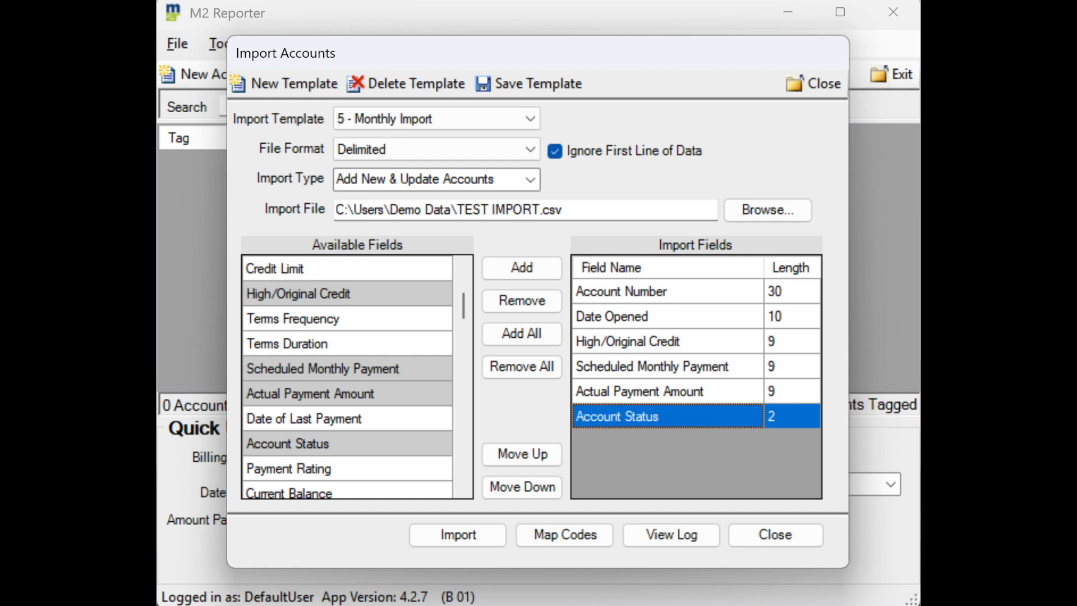
Step: Add Current Balance, Amount Past Due, Original Charge-off Amount and Customer Last Name to the import fields
{"action": "left_click", "coordinate": [347, 493]}
{"action": "left_click", "coordinate": [522, 267]}
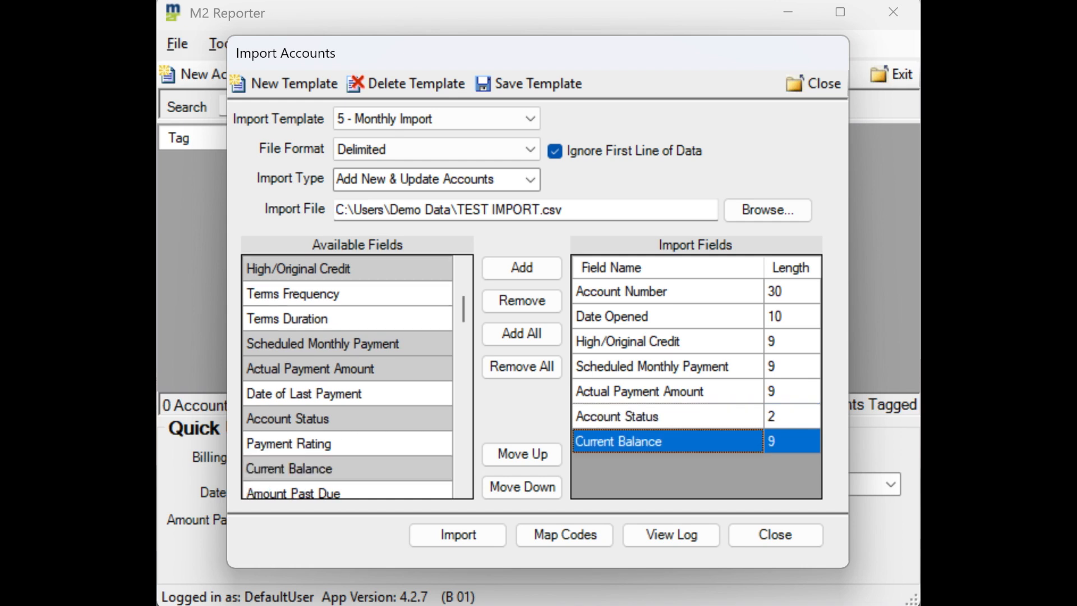
{"action": "left_click", "coordinate": [347, 493]}
{"action": "left_click", "coordinate": [522, 268]}
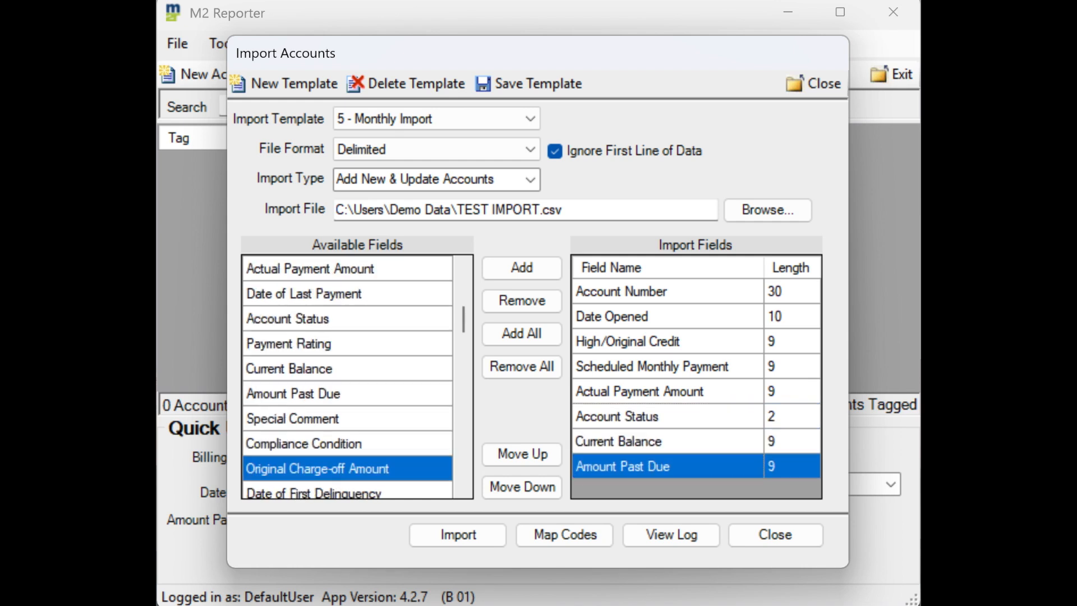
{"action": "left_click", "coordinate": [521, 267]}
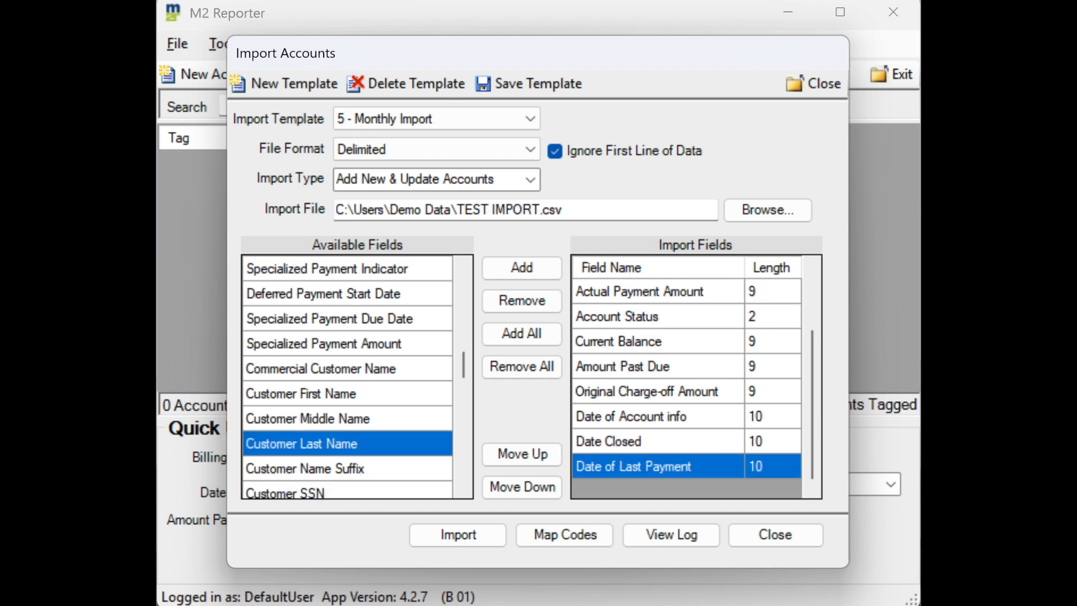
{"action": "left_click", "coordinate": [522, 267]}
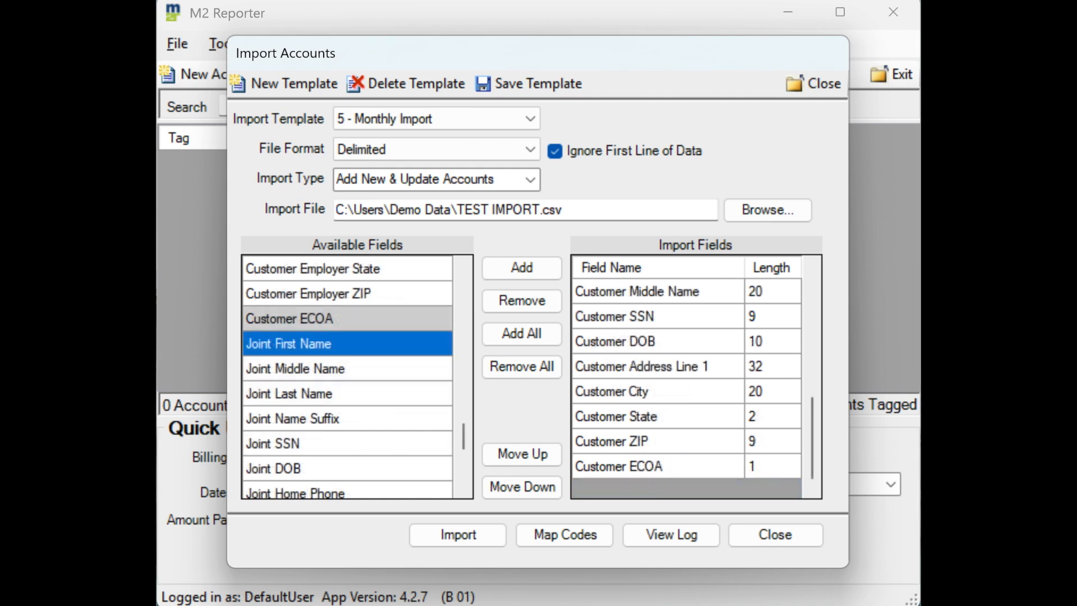
Step: Add Joint First Name, Joint Middle Name and Joint Last Name to the import fields
{"action": "double_click", "coordinate": [348, 343]}
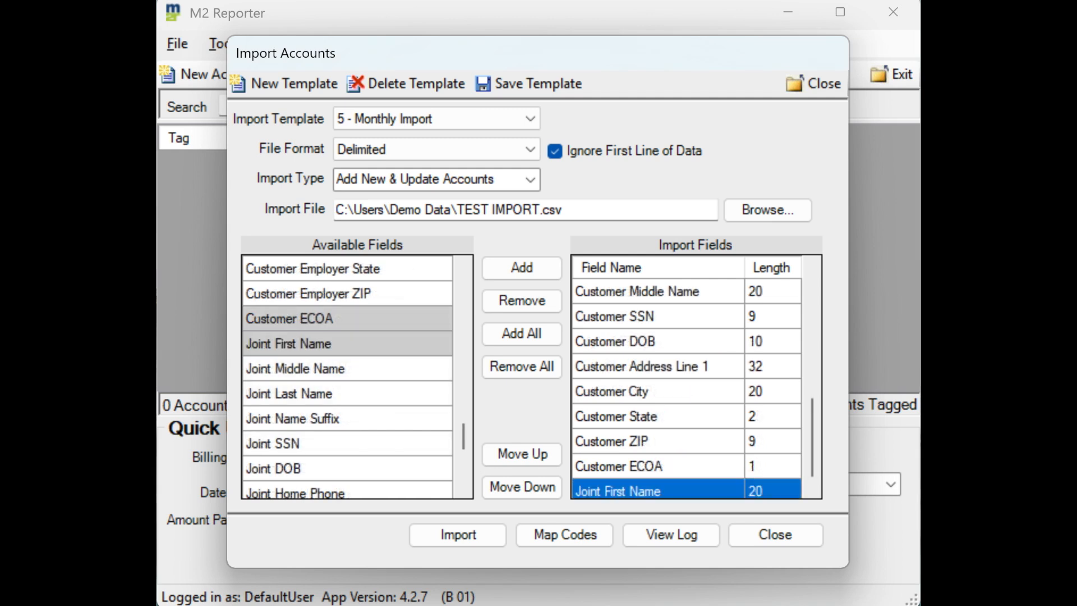
{"action": "left_click", "coordinate": [347, 369]}
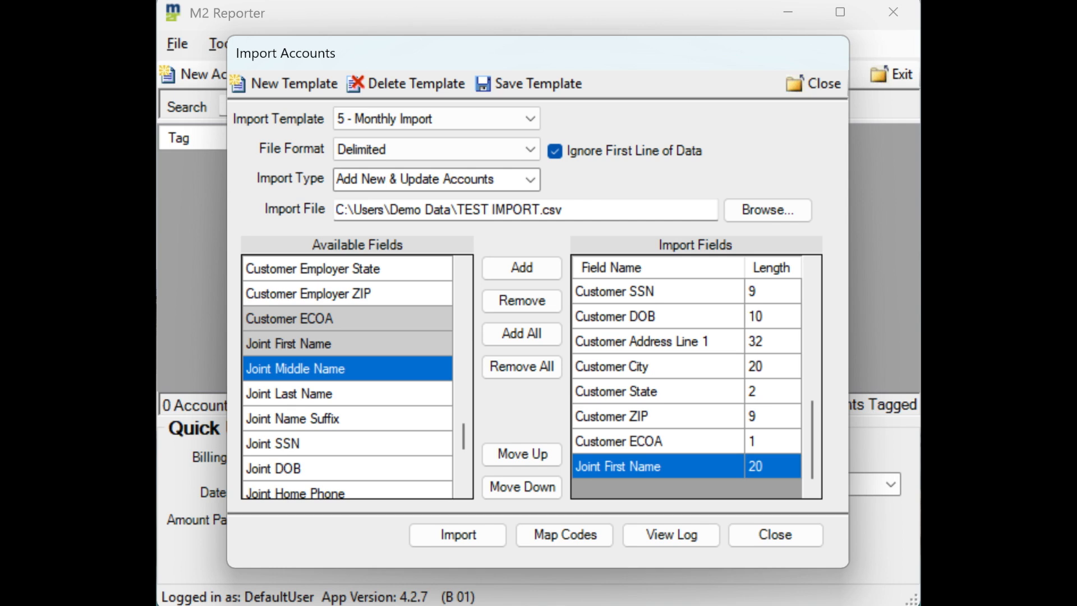
{"action": "left_click", "coordinate": [522, 268]}
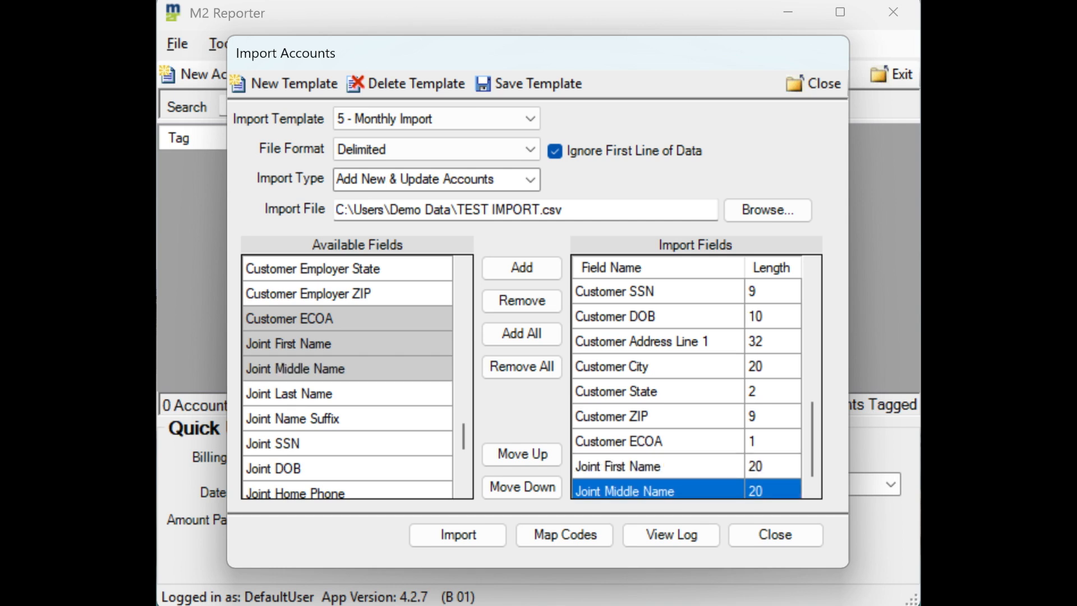
{"action": "left_click", "coordinate": [348, 394]}
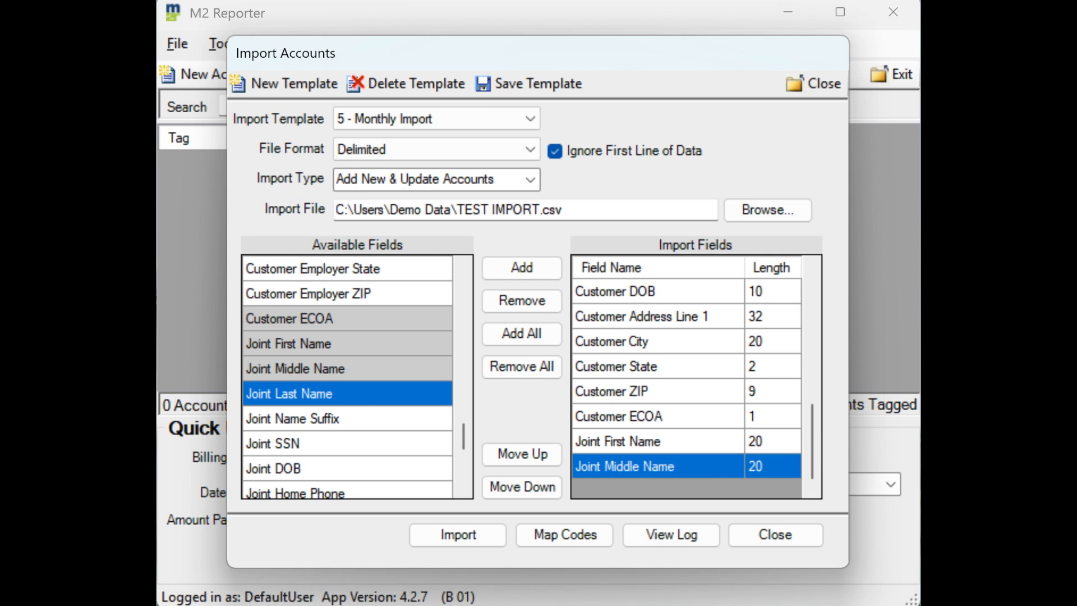
{"action": "left_click", "coordinate": [521, 268]}
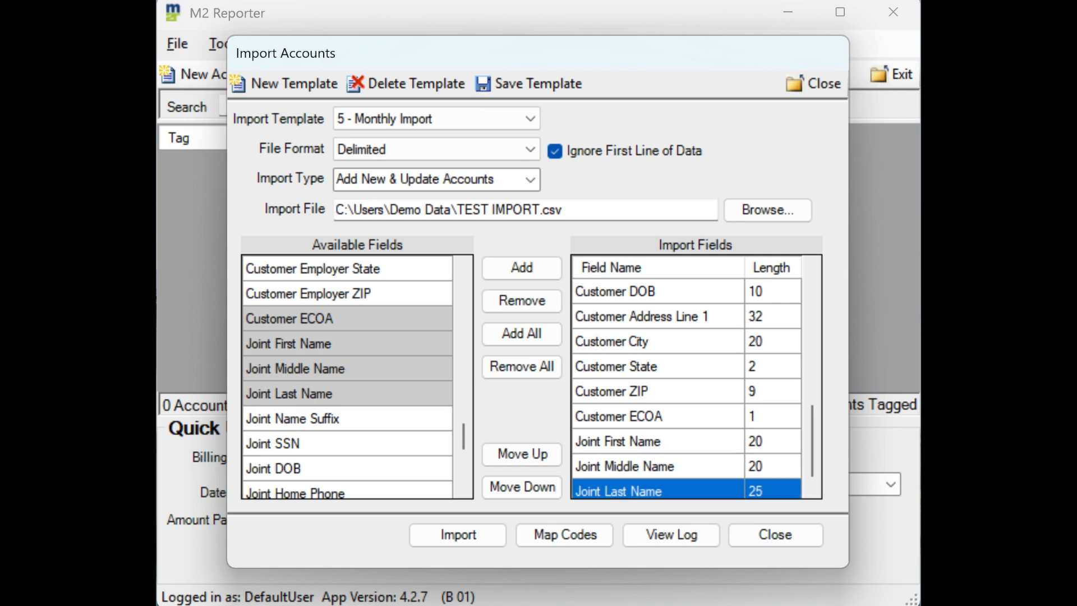
Step: Add Joint City, Joint State and Joint ZIP together to the import fields
{"action": "left_click", "coordinate": [347, 394]}
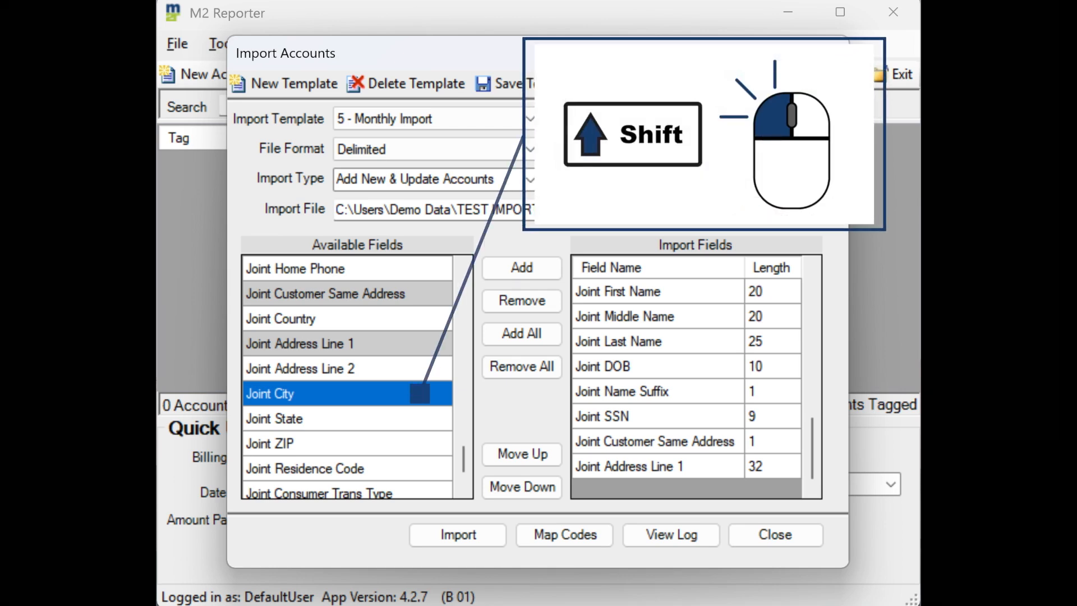
{"action": "left_click", "coordinate": [348, 444], "text": "shift"}
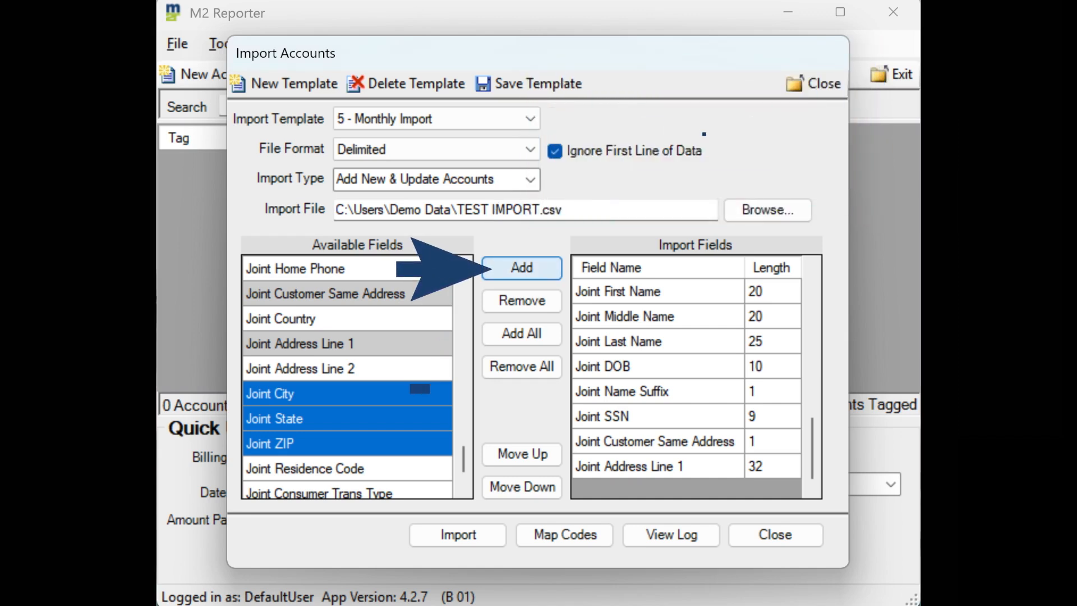
{"action": "left_click", "coordinate": [521, 267]}
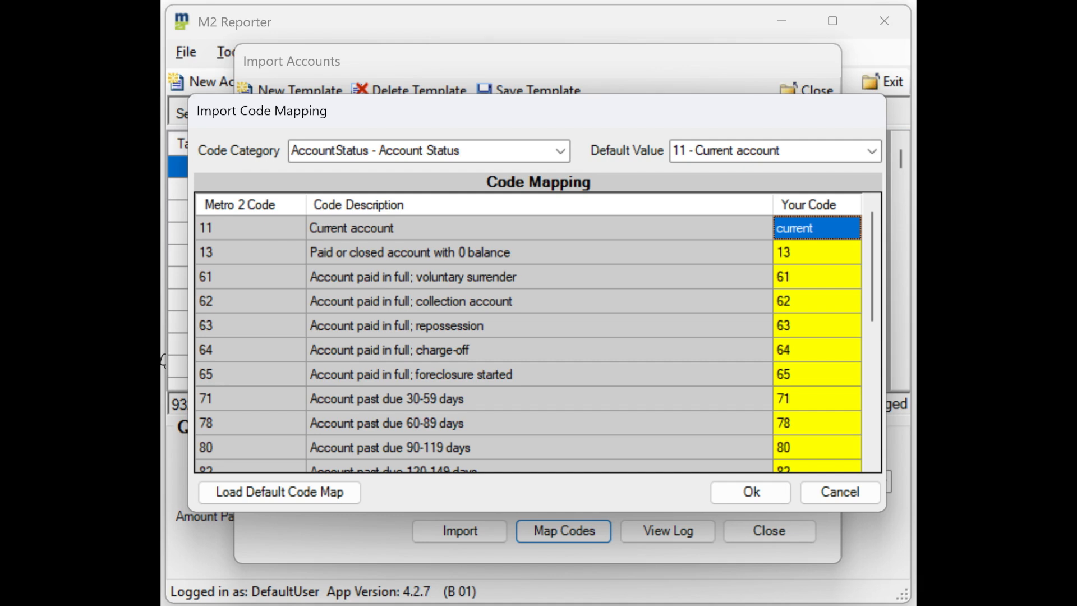
Step: Set Your Code for the Current account status to 11 in the Account Status code mapping
{"action": "type", "text": "11"}
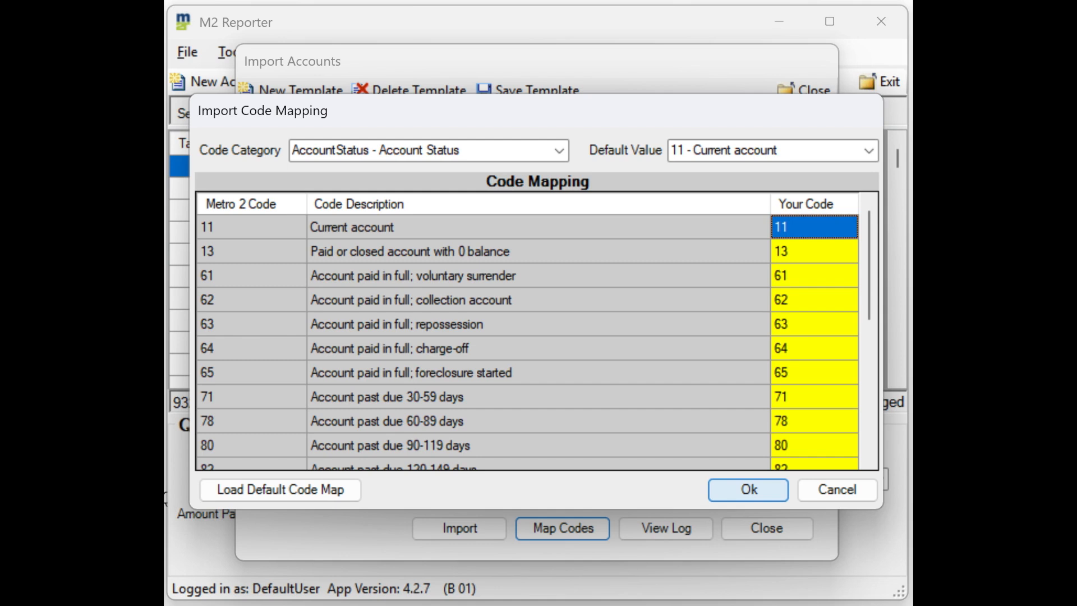